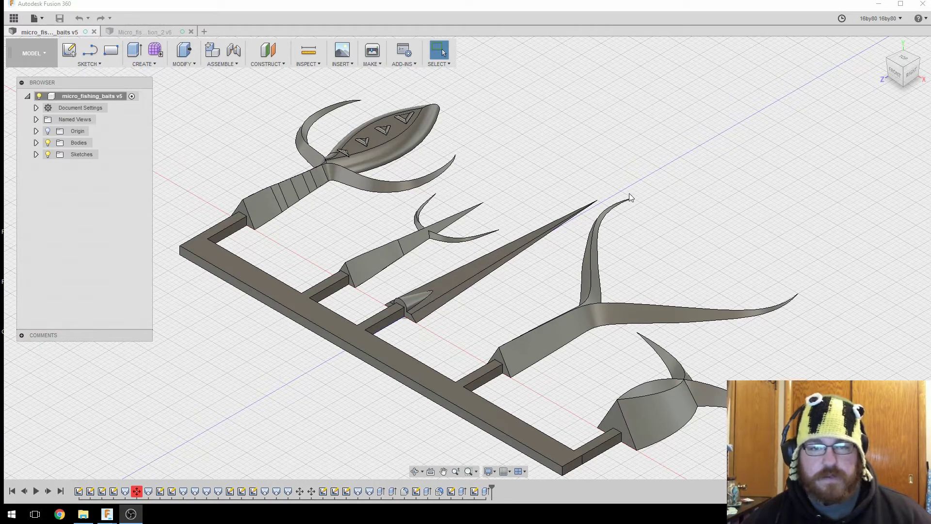
Glance at the Micro_fishing_collection_2 design, then return to the micro_fishing_baits design.
{"action": "middle_click_drag", "start_coordinate": [630, 193], "coordinate": [644, 169]}
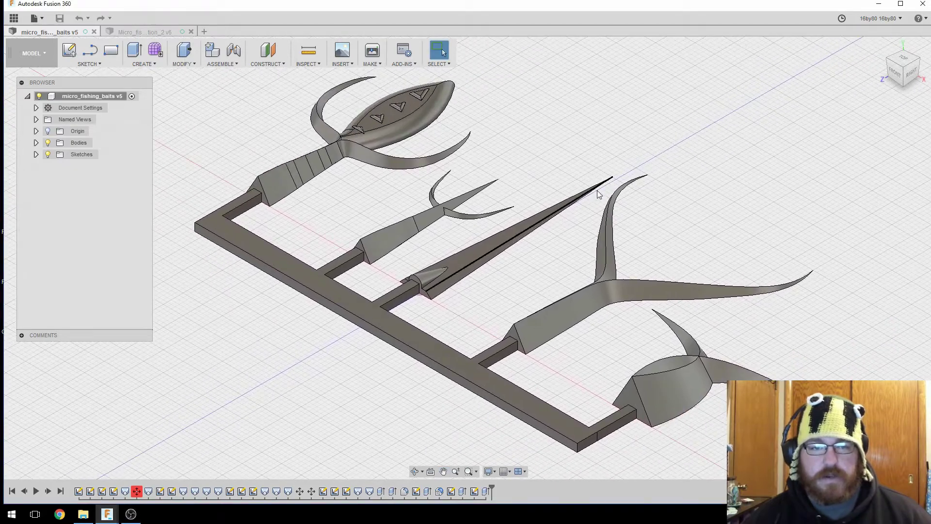
{"action": "left_click", "coordinate": [135, 34]}
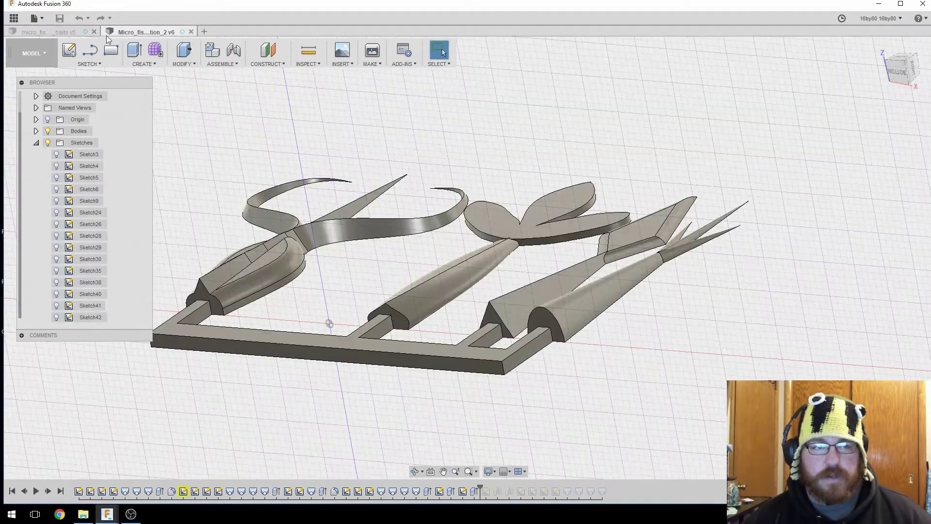
{"action": "left_click", "coordinate": [51, 33]}
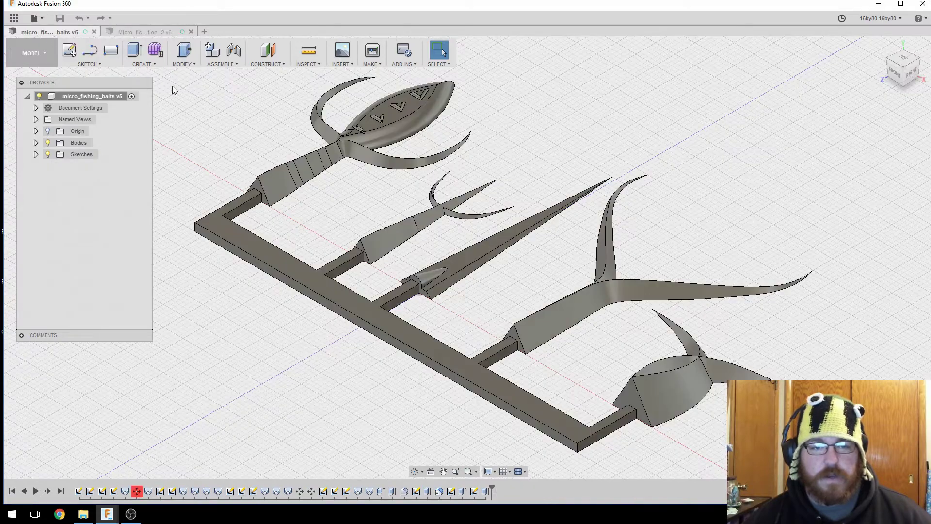
Center the spoon-shaped bait in view and expand the Sketches folder in the Browser.
{"action": "middle_click_drag", "start_coordinate": [439, 218], "coordinate": [424, 209]}
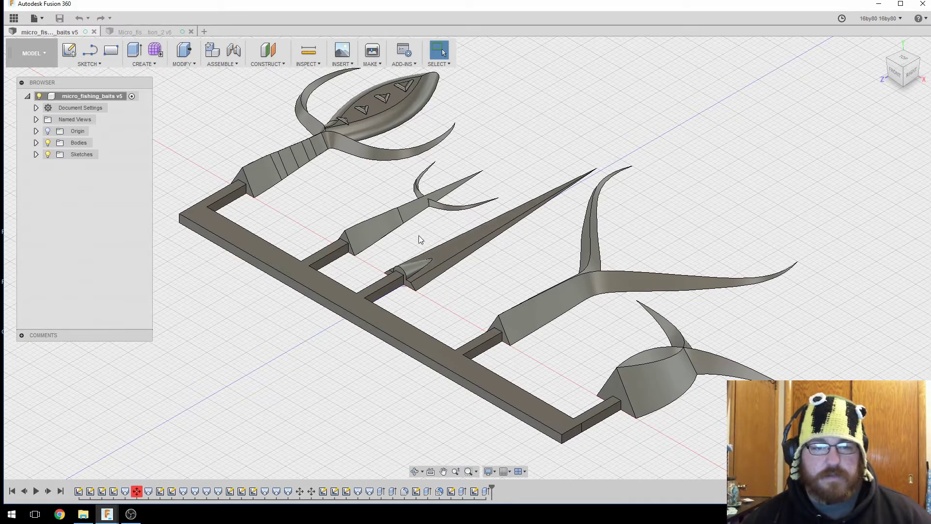
{"action": "middle_click_drag", "start_coordinate": [420, 237], "coordinate": [479, 300]}
{"action": "scroll", "coordinate": [479, 300], "scroll_direction": "up", "scroll_amount": 4}
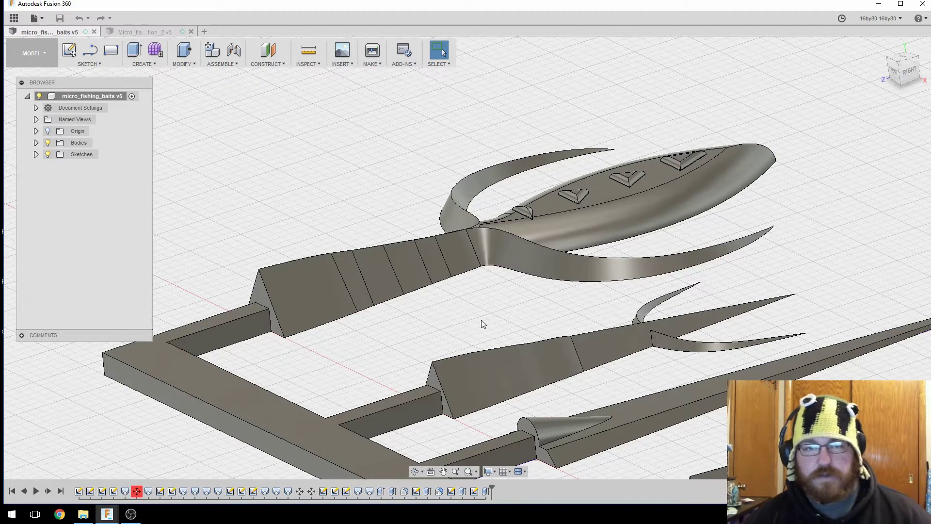
{"action": "middle_click_drag", "start_coordinate": [490, 282], "coordinate": [481, 289]}
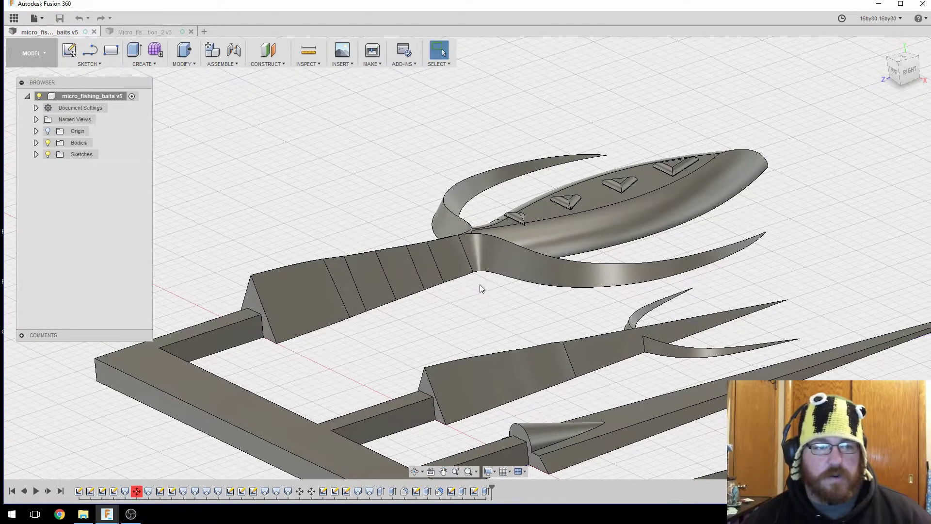
{"action": "left_click", "coordinate": [36, 155]}
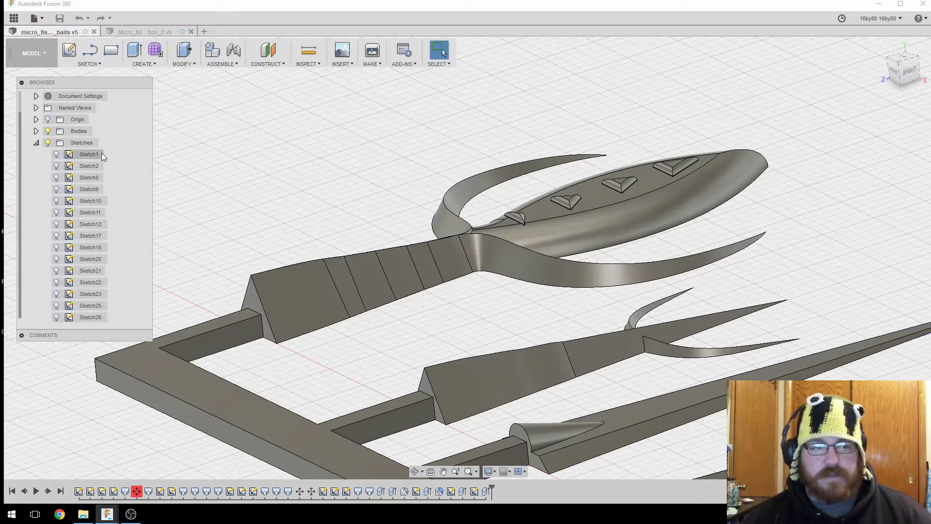
Hide the solid bait body and turn on Sketch1, Sketch2 and Sketch8.
{"action": "left_click", "coordinate": [56, 155]}
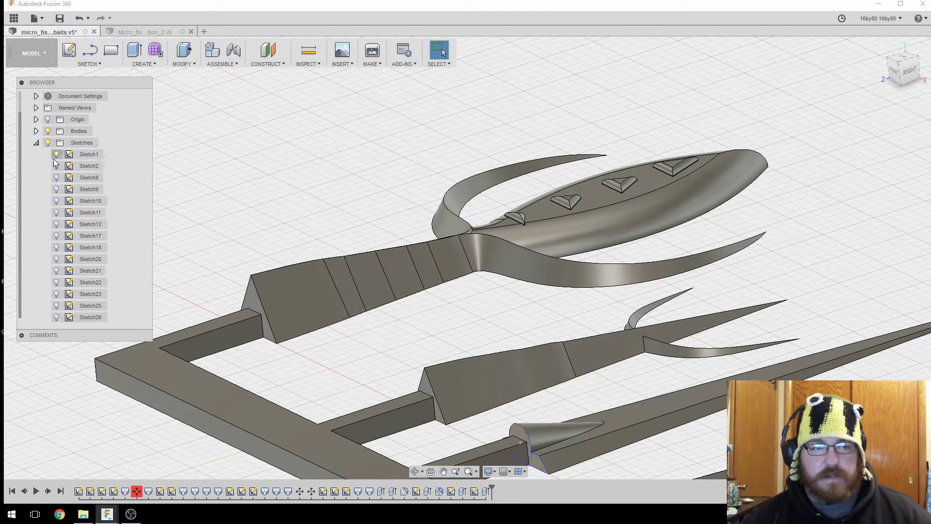
{"action": "left_click", "coordinate": [36, 131]}
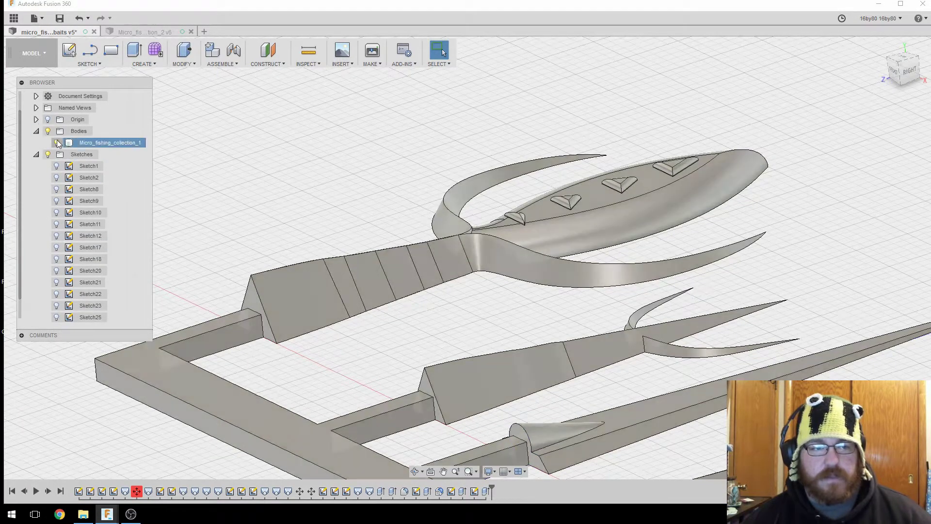
{"action": "left_click", "coordinate": [56, 143]}
{"action": "left_click", "coordinate": [56, 166]}
{"action": "left_click", "coordinate": [56, 178]}
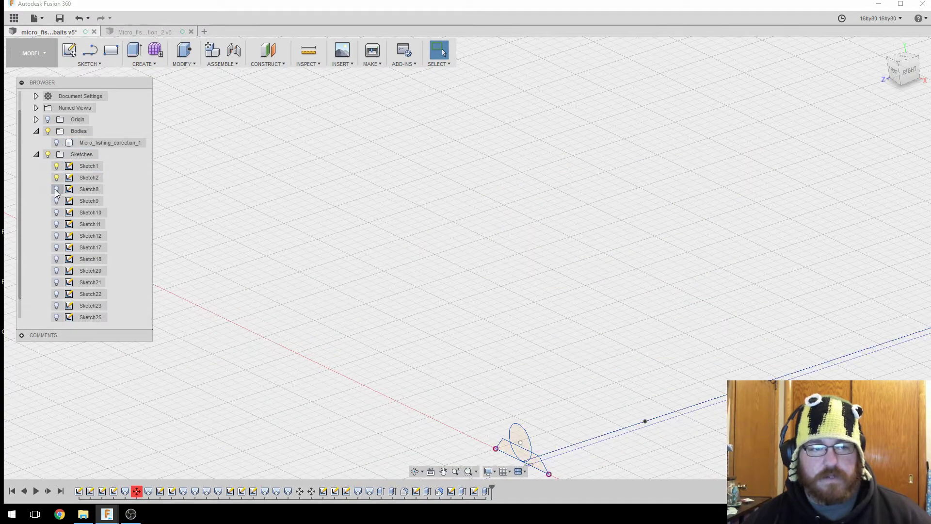
{"action": "left_click", "coordinate": [56, 189]}
{"action": "mouse_move", "coordinate": [498, 268]}
{"action": "middle_mouse_down"}
{"action": "mouse_move", "coordinate": [480, 199]}
{"action": "mouse_move", "coordinate": [520, 264]}
{"action": "mouse_move", "coordinate": [535, 251]}
{"action": "middle_mouse_up"}
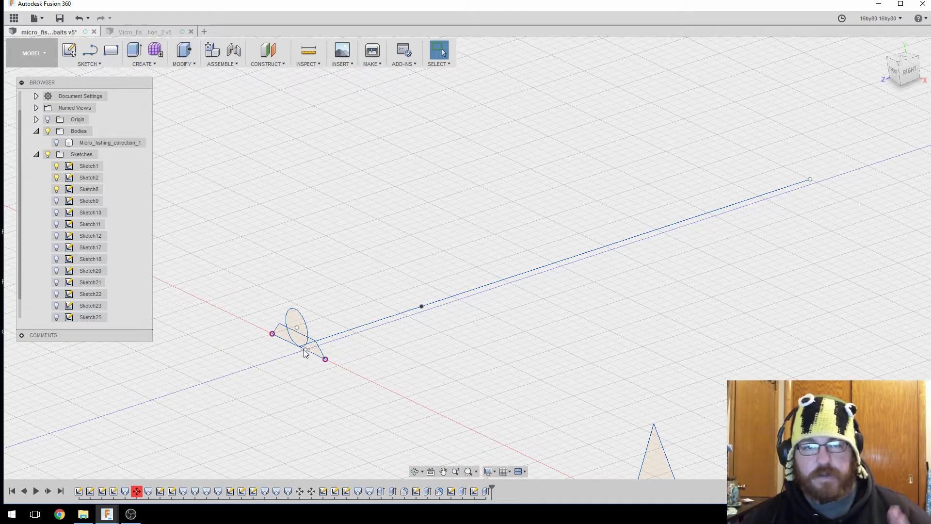
{"action": "middle_click_drag", "start_coordinate": [455, 322], "coordinate": [402, 347]}
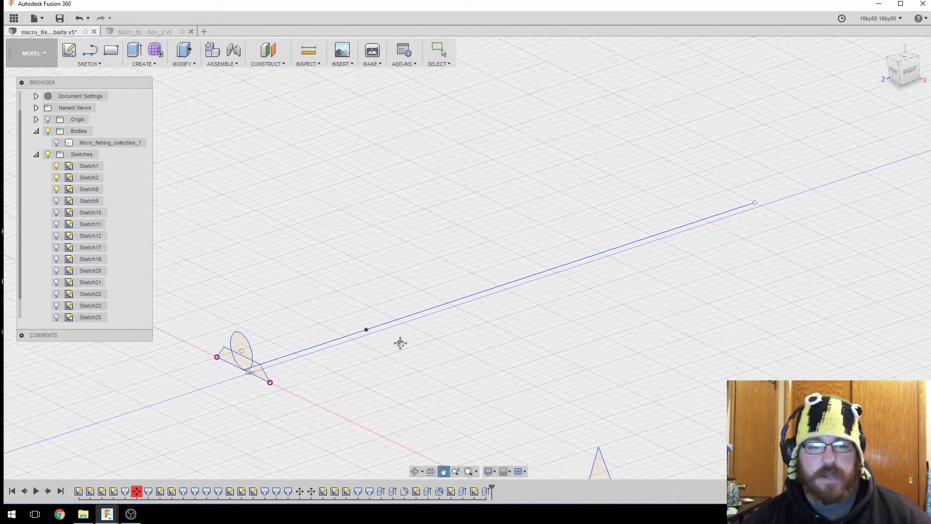
Turn on Sketch9, Sketch11, Sketch12, Sketch17 and Sketch20.
{"action": "left_click", "coordinate": [56, 200]}
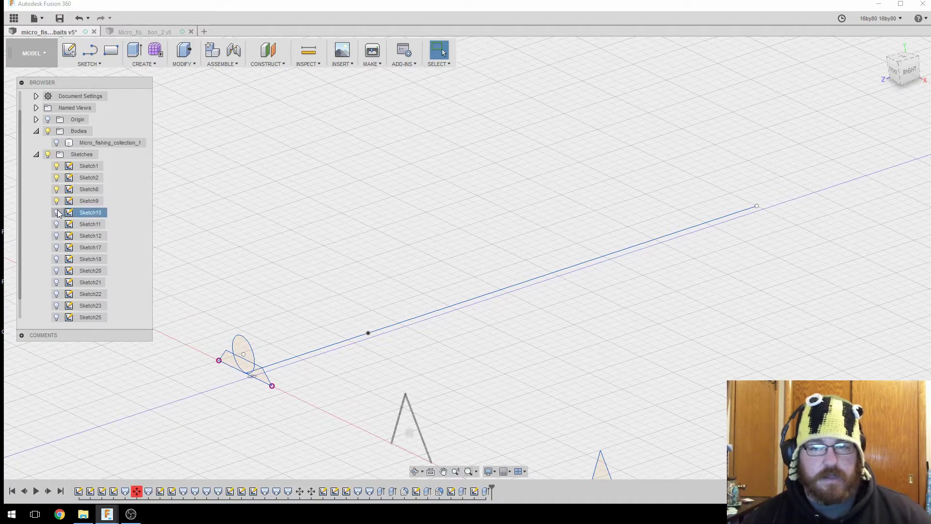
{"action": "left_click", "coordinate": [56, 224]}
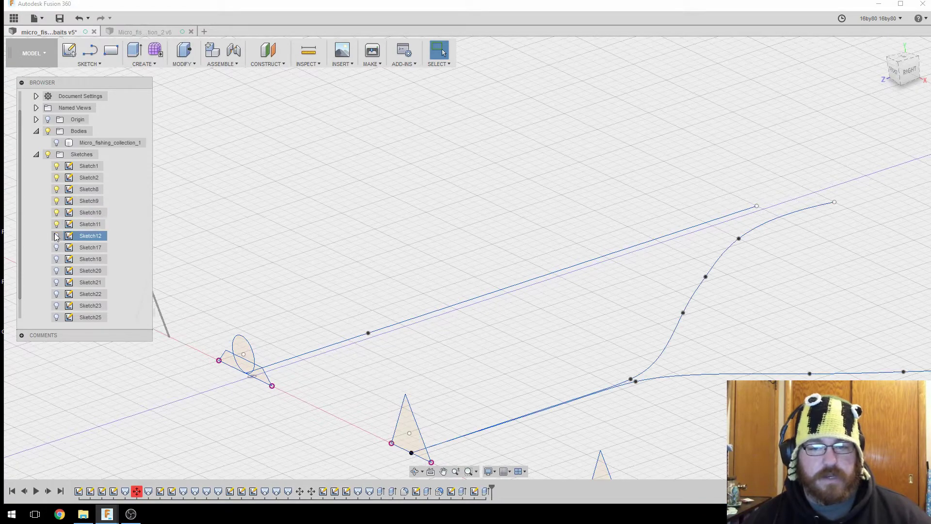
{"action": "left_click", "coordinate": [56, 236]}
{"action": "left_click", "coordinate": [56, 247]}
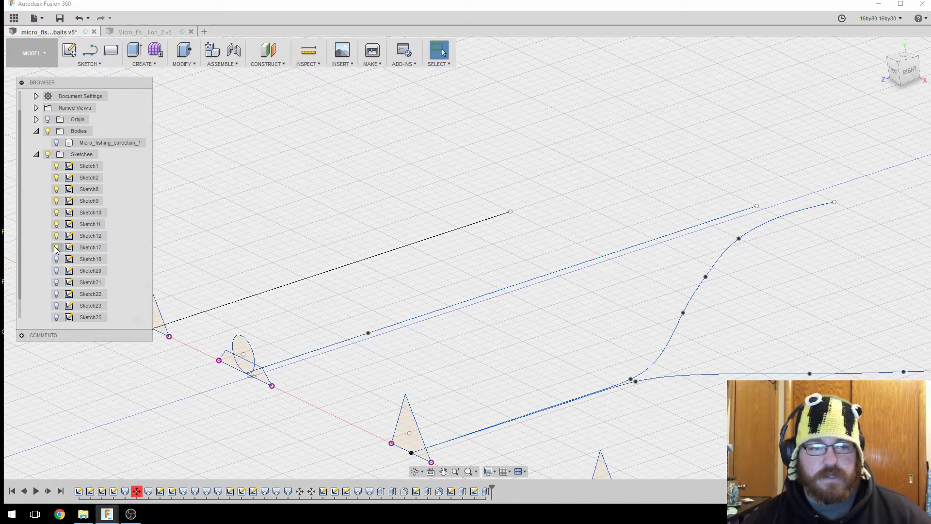
{"action": "middle_click_drag", "start_coordinate": [223, 241], "coordinate": [402, 242]}
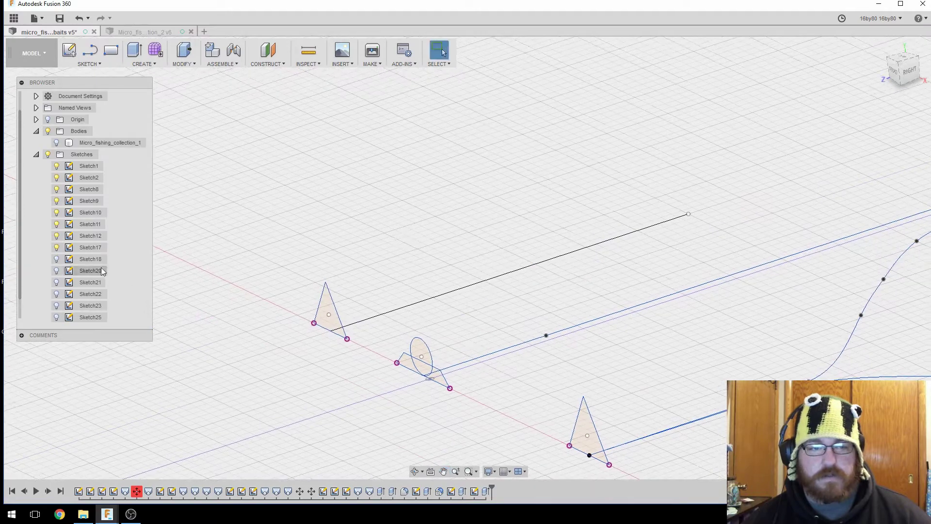
{"action": "left_click", "coordinate": [57, 271]}
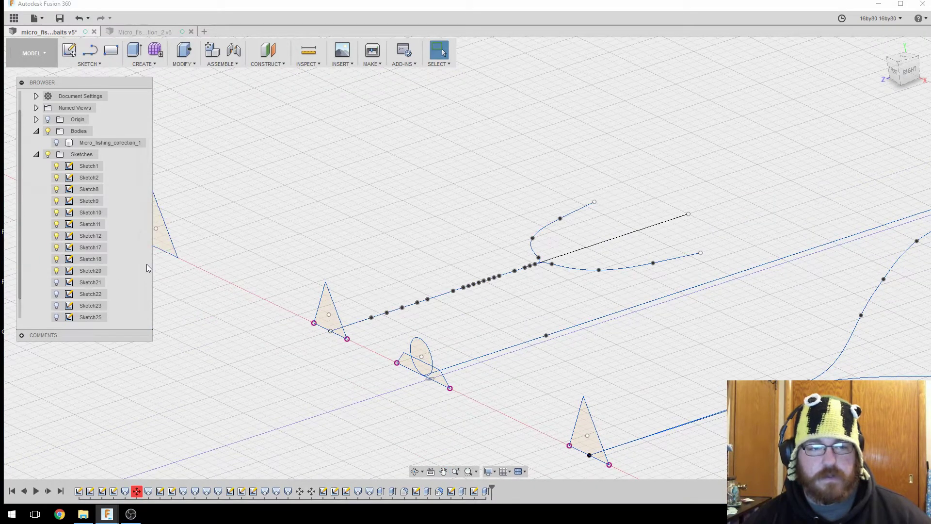
{"action": "middle_click_drag", "start_coordinate": [290, 252], "coordinate": [345, 261]}
{"action": "scroll", "coordinate": [345, 261], "scroll_direction": "down", "scroll_amount": 3}
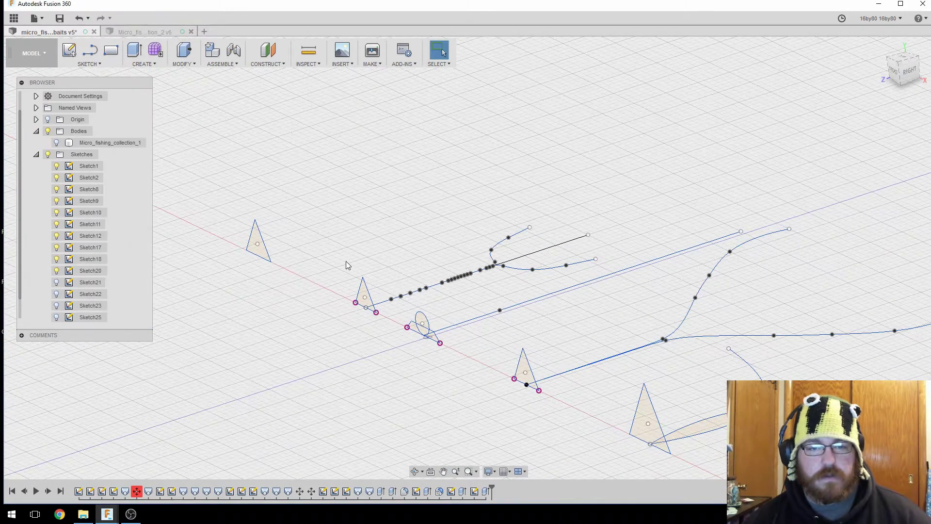
Turn on Sketch21, Sketch22, Sketch23 and Sketch25, then show the solid bait body again.
{"action": "left_click", "coordinate": [56, 282]}
{"action": "left_click", "coordinate": [56, 294]}
{"action": "left_click", "coordinate": [61, 310]}
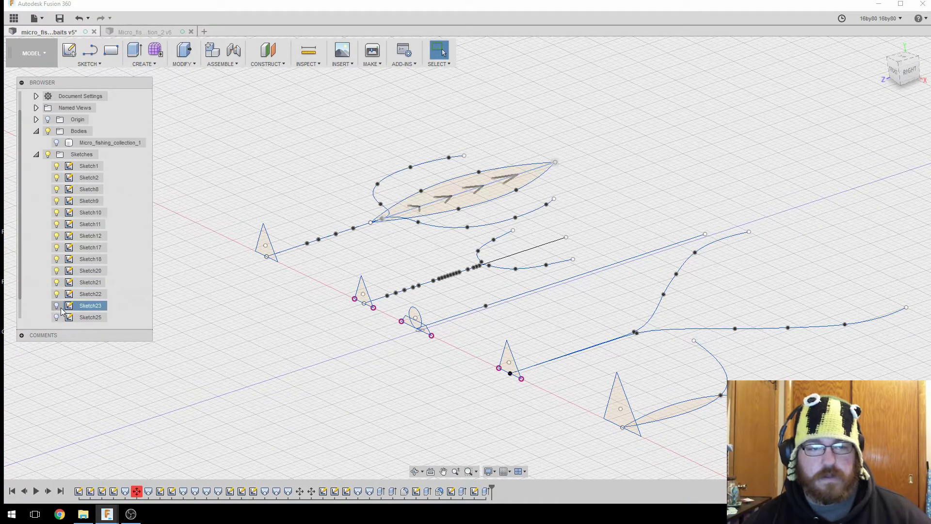
{"action": "left_click", "coordinate": [56, 306]}
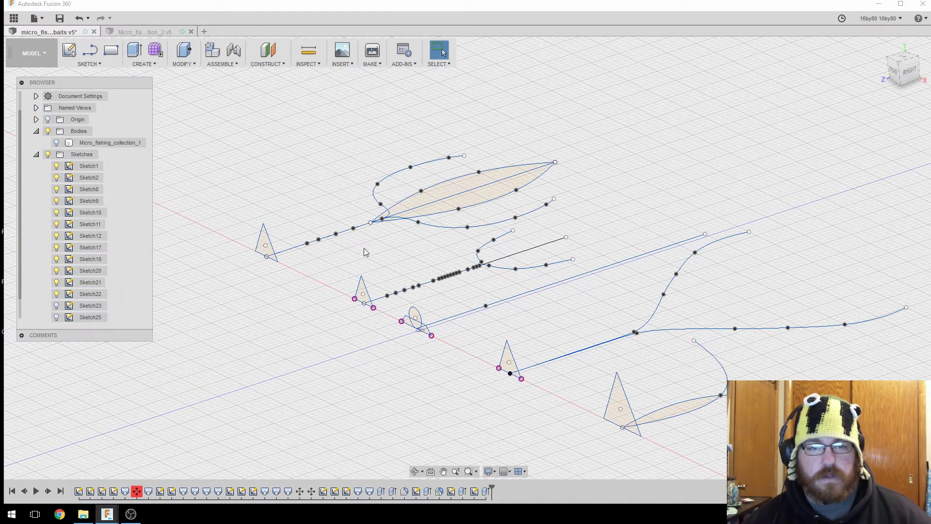
{"action": "left_click", "coordinate": [56, 317]}
{"action": "middle_click_drag", "start_coordinate": [353, 228], "coordinate": [456, 366]}
{"action": "scroll", "coordinate": [393, 277], "scroll_direction": "down", "scroll_amount": 2}
{"action": "scroll", "coordinate": [391, 274], "scroll_direction": "up", "scroll_amount": 6}
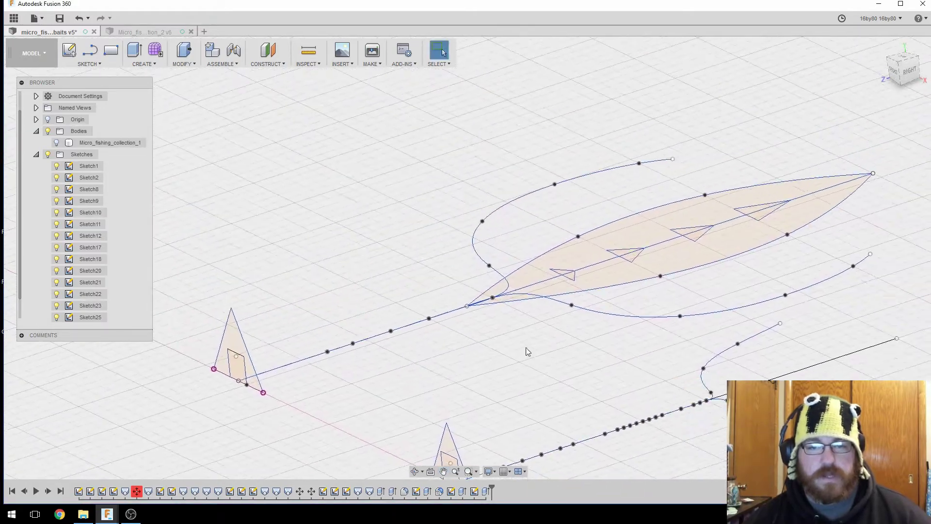
{"action": "left_click", "coordinate": [56, 143]}
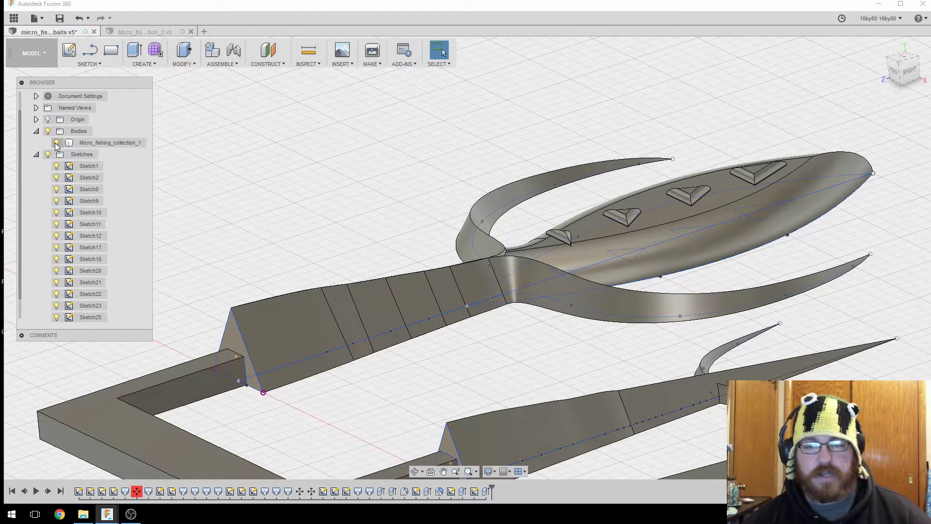
{"action": "left_click", "coordinate": [56, 143]}
{"action": "left_click", "coordinate": [57, 143]}
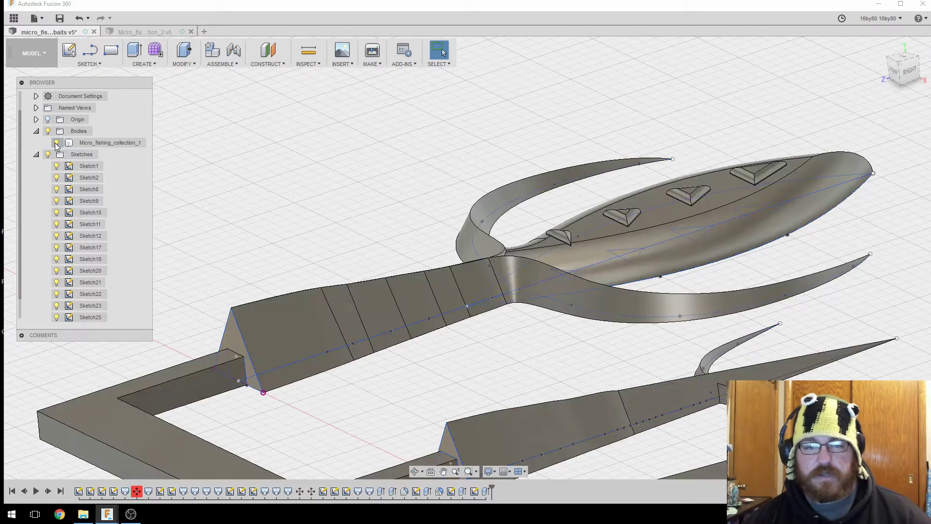
{"action": "left_click", "coordinate": [57, 143]}
{"action": "left_click", "coordinate": [56, 143]}
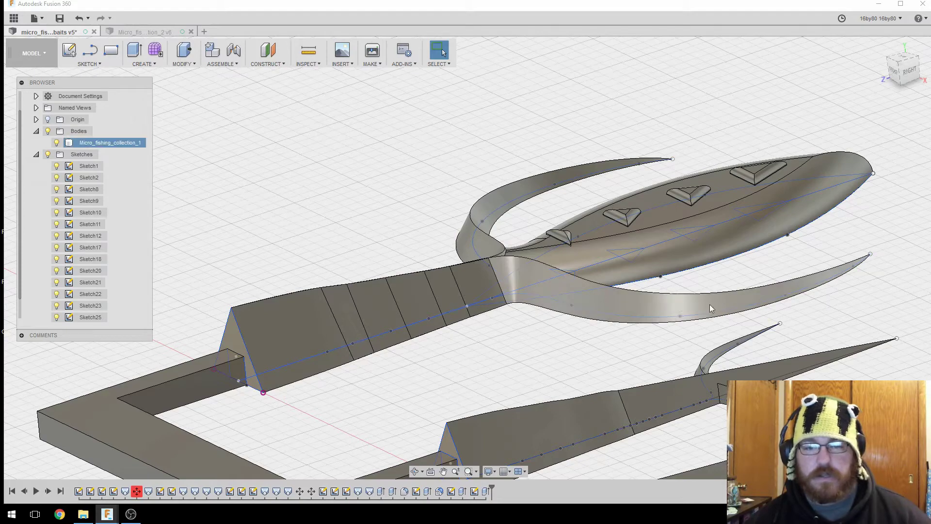
{"action": "left_click", "coordinate": [57, 143]}
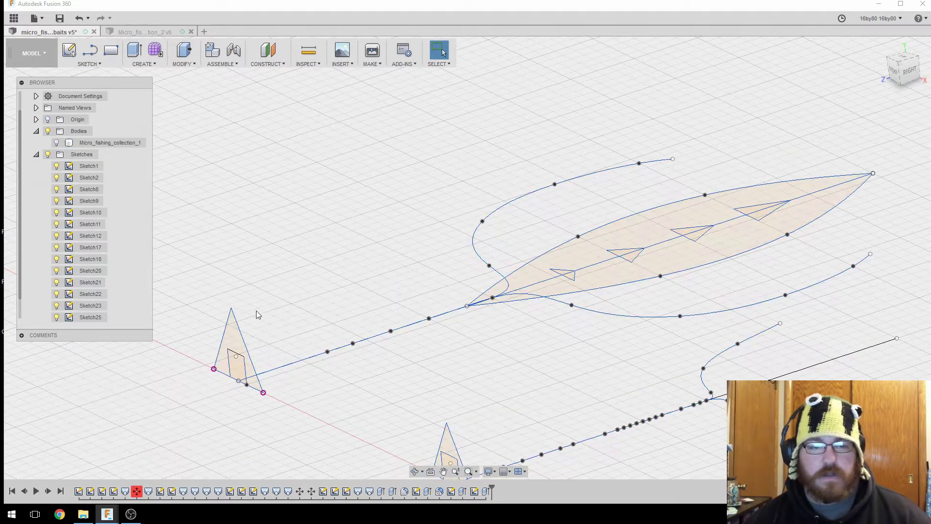
Start a loft from the triangle profile to the bait's tip point, keeping Rails as the guide type.
{"action": "left_click", "coordinate": [242, 350]}
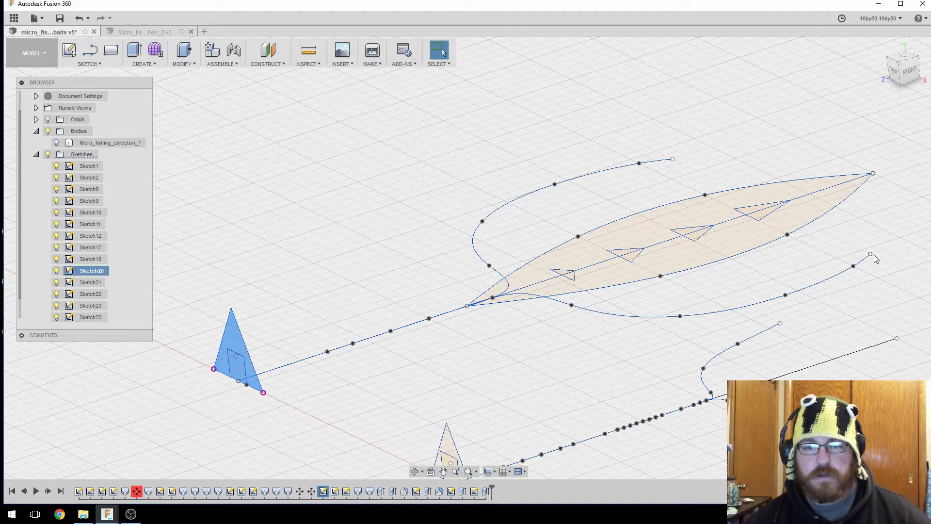
{"action": "left_click", "coordinate": [147, 64]}
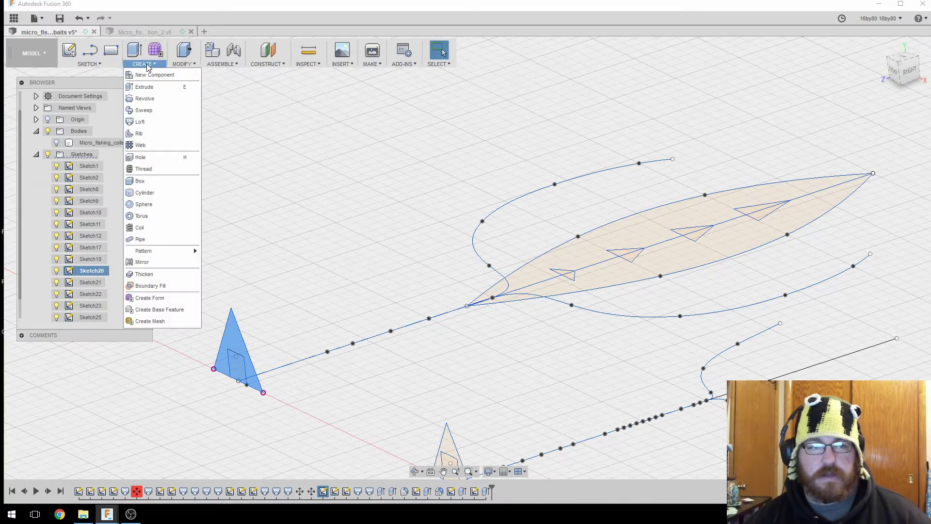
{"action": "left_click", "coordinate": [140, 122]}
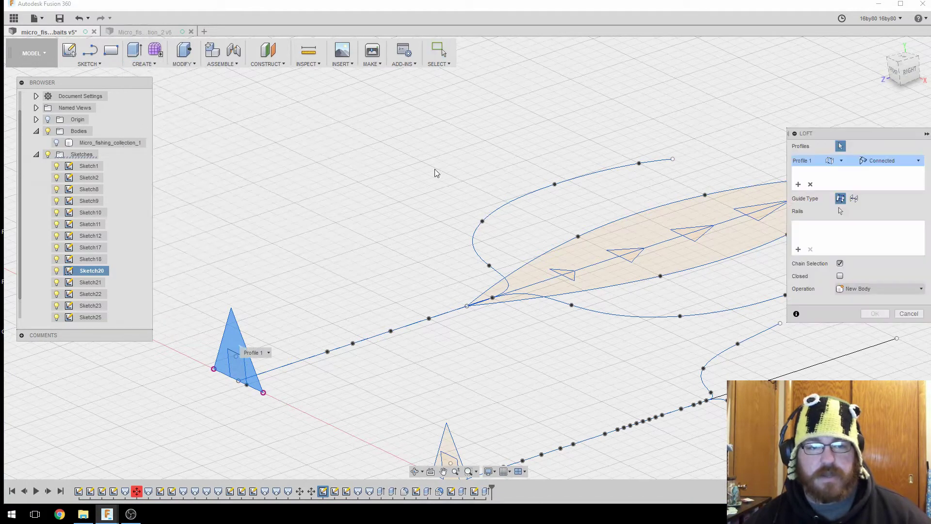
{"action": "left_click", "coordinate": [231, 345]}
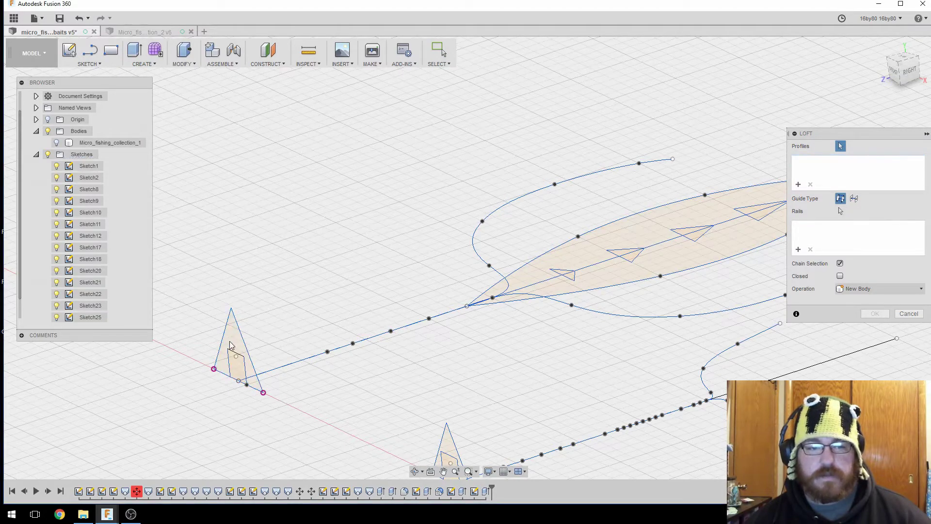
{"action": "left_click", "coordinate": [238, 345]}
{"action": "middle_click_drag", "start_coordinate": [707, 271], "coordinate": [582, 260]}
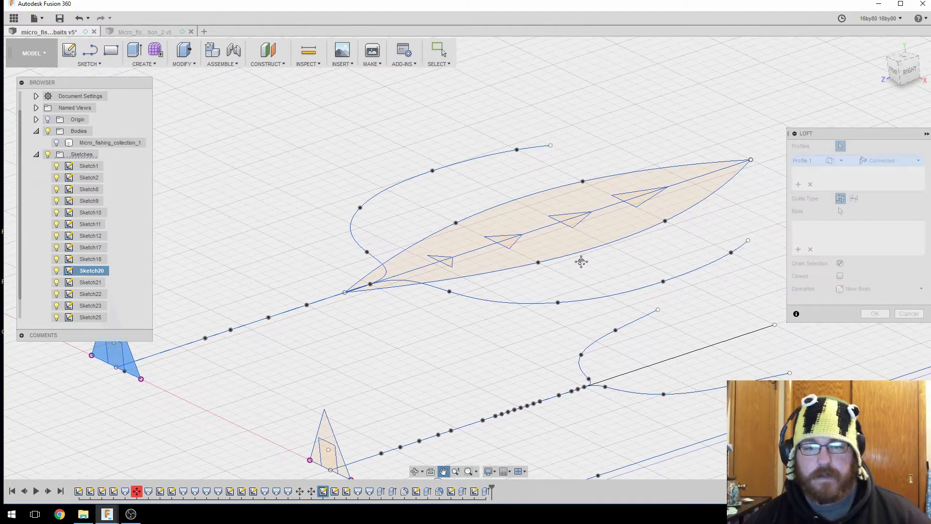
{"action": "left_click", "coordinate": [746, 244]}
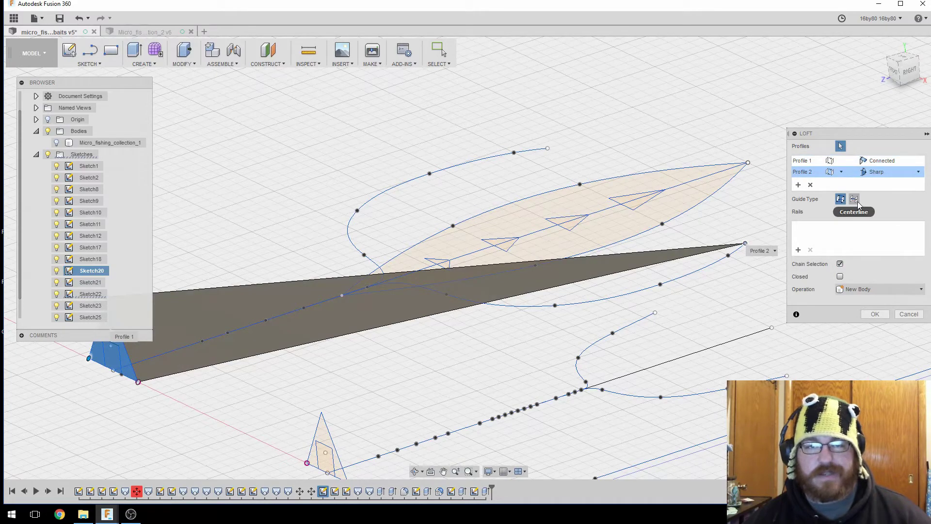
{"action": "left_click", "coordinate": [855, 200]}
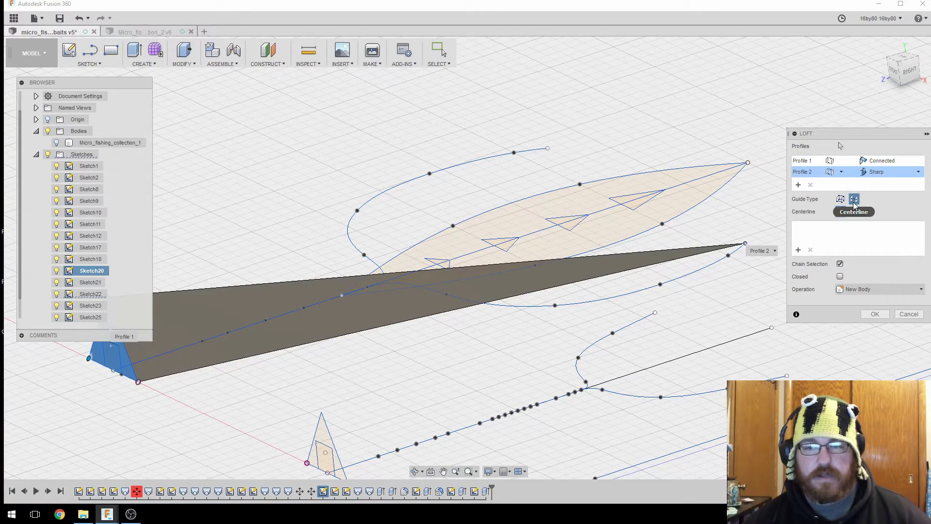
{"action": "left_click", "coordinate": [840, 200]}
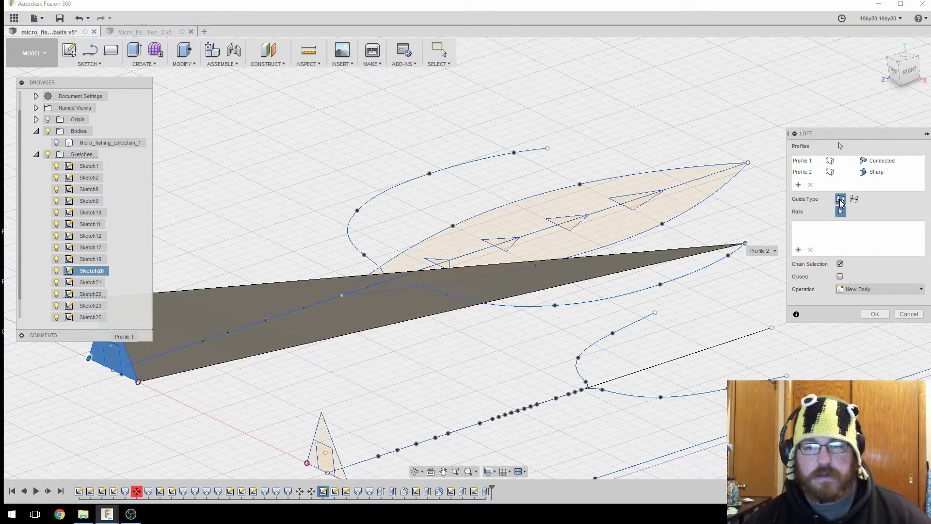
{"action": "left_click", "coordinate": [607, 305]}
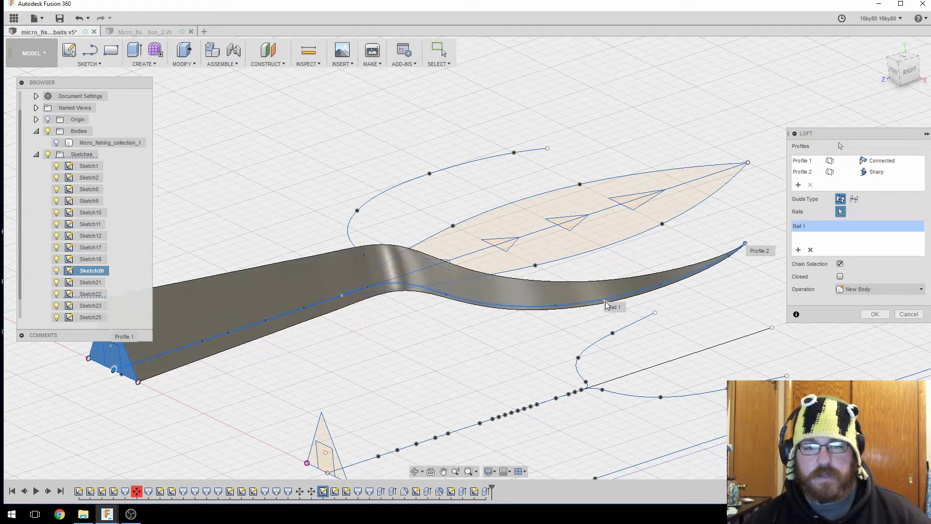
{"action": "mouse_move", "coordinate": [735, 315]}
{"action": "middle_mouse_down"}
{"action": "mouse_move", "coordinate": [686, 313]}
{"action": "mouse_move", "coordinate": [657, 291]}
{"action": "mouse_move", "coordinate": [686, 314]}
{"action": "mouse_move", "coordinate": [673, 304]}
{"action": "middle_mouse_up"}
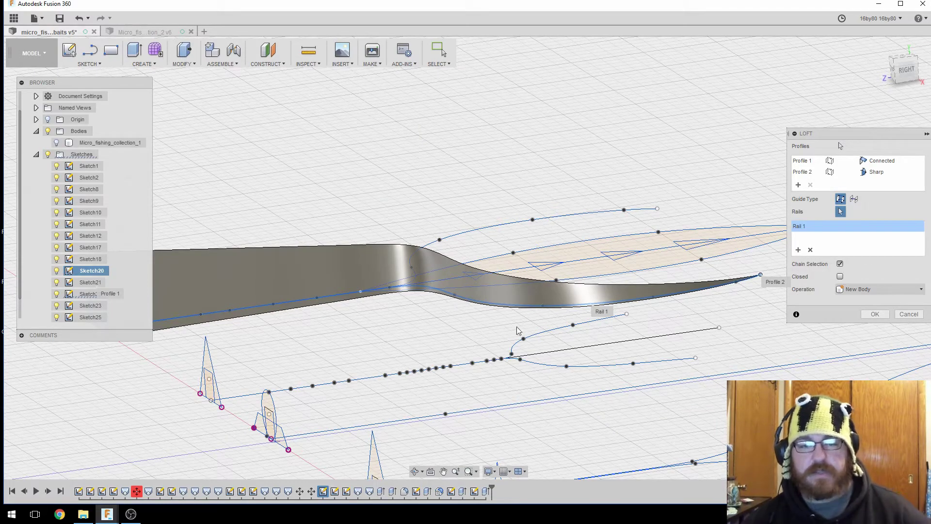
{"action": "middle_click_drag", "start_coordinate": [518, 330], "coordinate": [381, 295]}
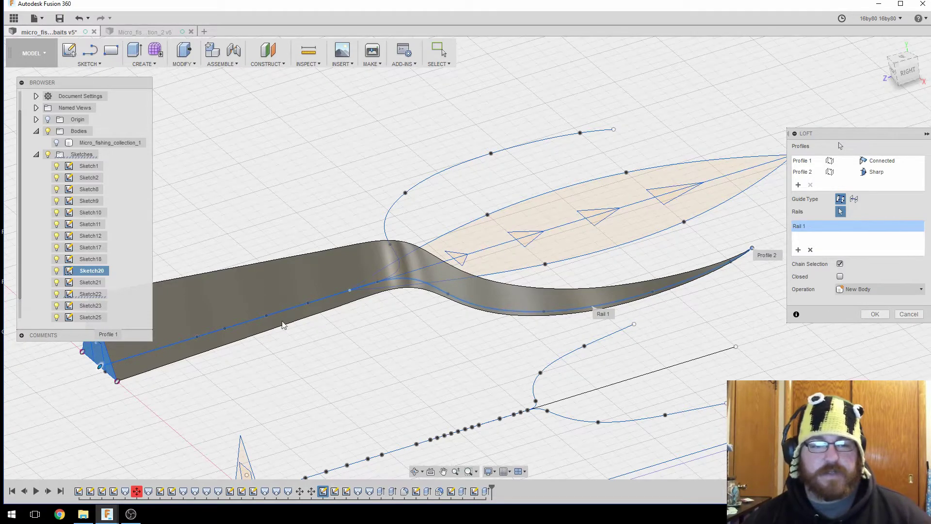
{"action": "middle_click_drag", "start_coordinate": [272, 322], "coordinate": [453, 311]}
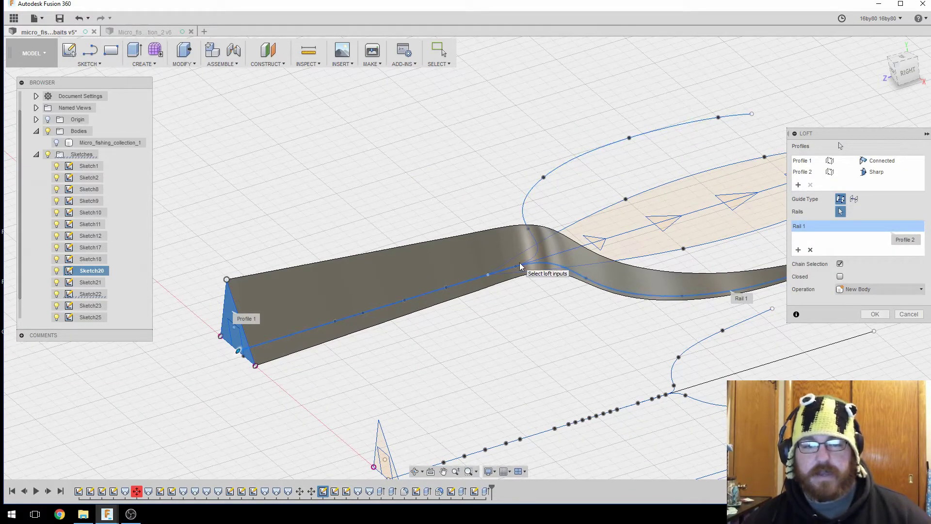
{"action": "middle_click_drag", "start_coordinate": [691, 298], "coordinate": [581, 322]}
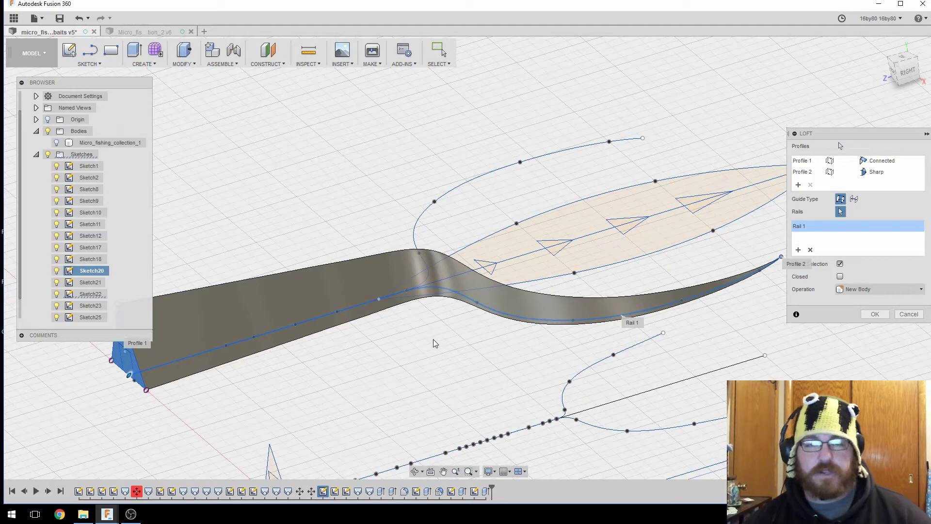
{"action": "middle_click_drag", "start_coordinate": [380, 336], "coordinate": [302, 375]}
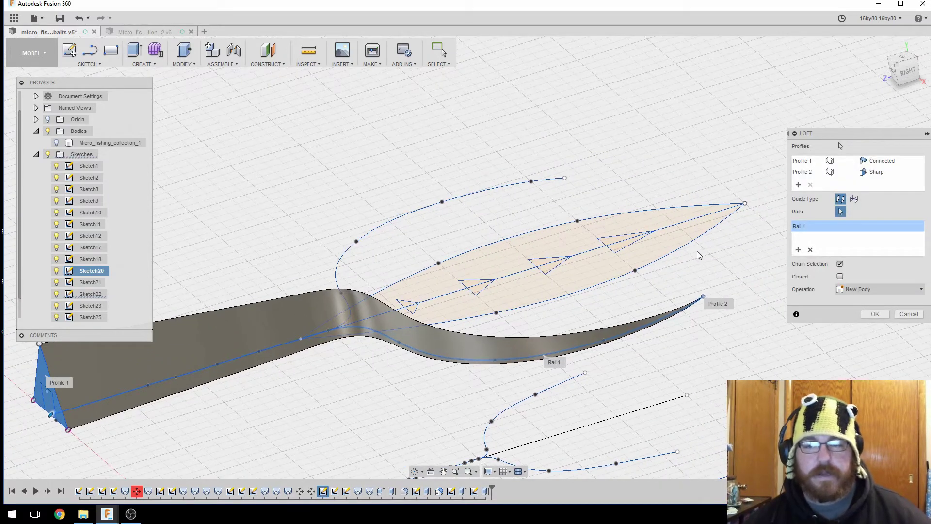
{"action": "left_click", "coordinate": [908, 314]}
Show the Micro_fishing_collection_1 body again and orbit toward a front view of the baits.
{"action": "middle_click_drag", "start_coordinate": [260, 342], "coordinate": [282, 300]}
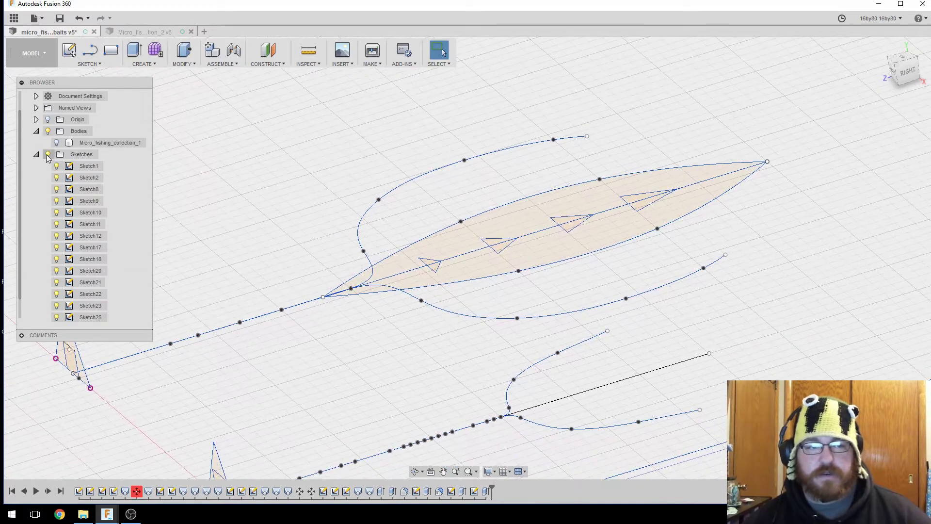
{"action": "left_click", "coordinate": [56, 142]}
{"action": "middle_click_drag", "start_coordinate": [487, 257], "coordinate": [459, 295]}
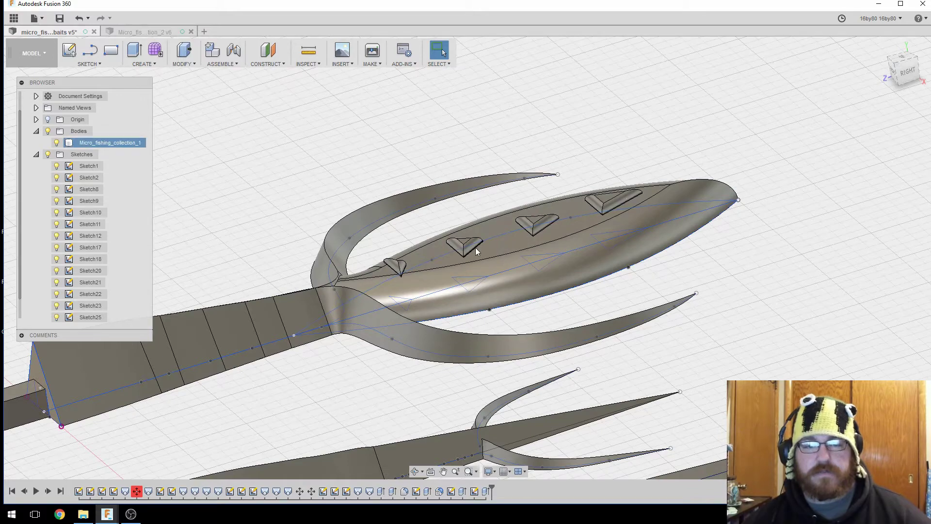
{"action": "scroll", "coordinate": [461, 258], "scroll_direction": "up", "scroll_amount": 6}
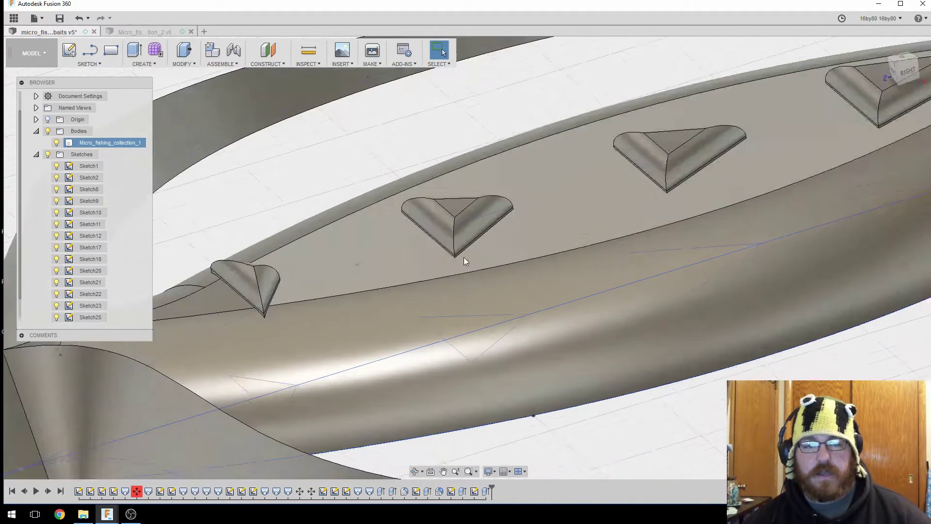
{"action": "scroll", "coordinate": [626, 220], "scroll_direction": "down", "scroll_amount": 4}
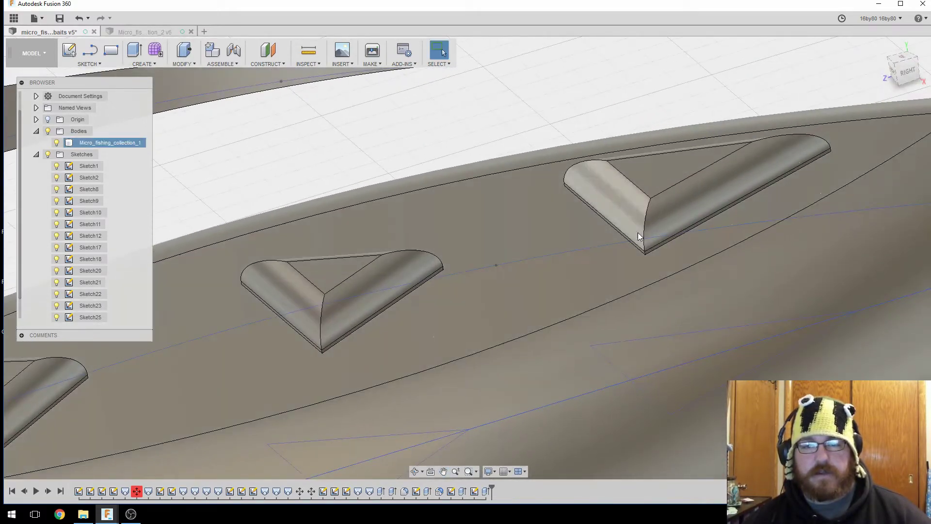
{"action": "scroll", "coordinate": [634, 262], "scroll_direction": "up", "scroll_amount": 4}
{"action": "scroll", "coordinate": [457, 327], "scroll_direction": "down", "scroll_amount": 5}
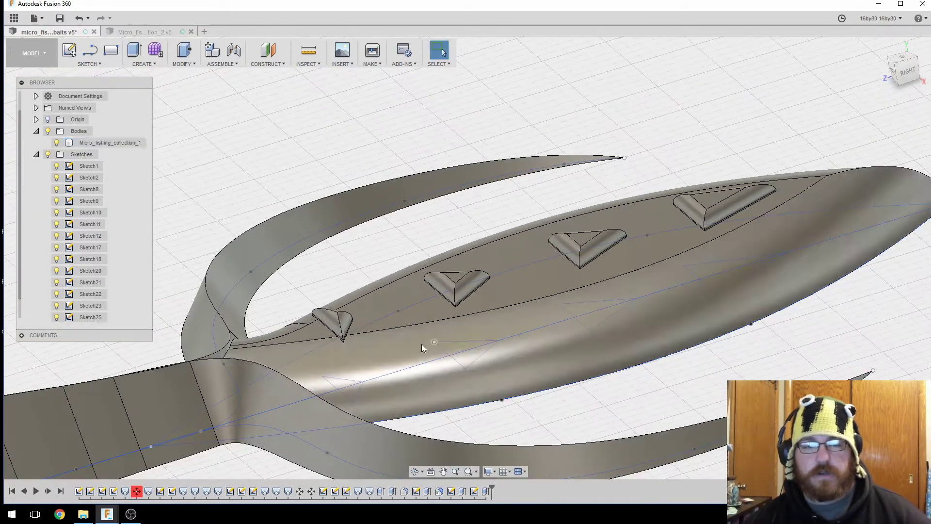
{"action": "scroll", "coordinate": [614, 207], "scroll_direction": "up", "scroll_amount": 4}
{"action": "middle_click_drag", "start_coordinate": [402, 324], "coordinate": [474, 337], "text": "shift"}
{"action": "scroll", "coordinate": [477, 338], "scroll_direction": "down", "scroll_amount": 4}
{"action": "scroll", "coordinate": [306, 253], "scroll_direction": "up", "scroll_amount": 3}
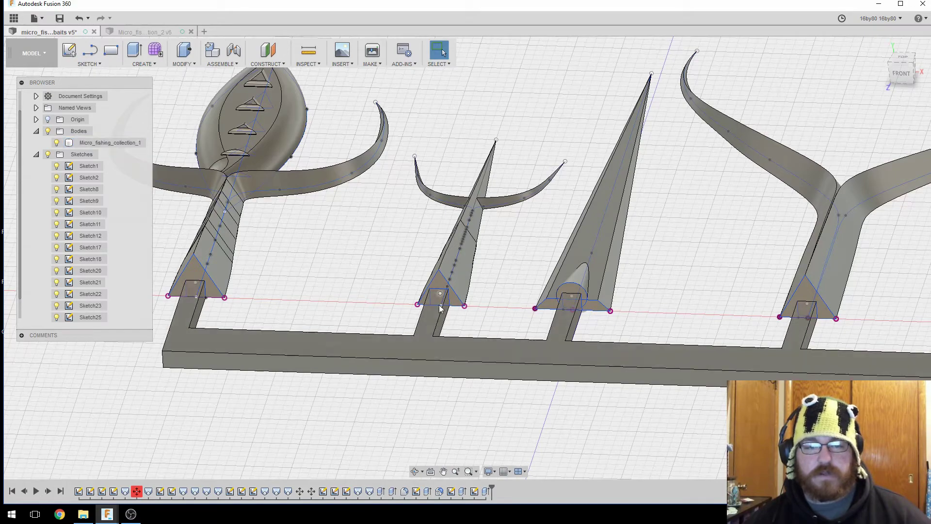
{"action": "middle_click_drag", "start_coordinate": [584, 366], "coordinate": [409, 364]}
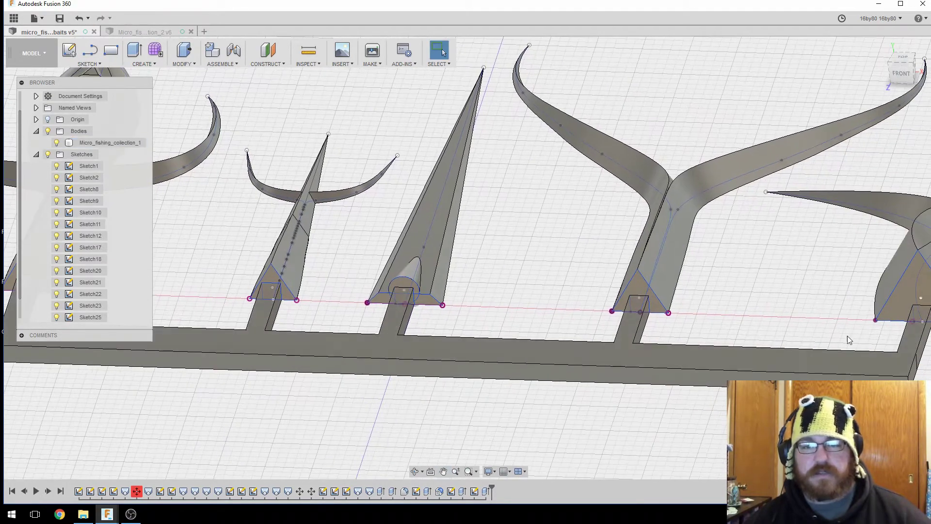
{"action": "mouse_move", "coordinate": [539, 308]}
{"action": "middle_mouse_down"}
{"action": "mouse_move", "coordinate": [460, 343]}
{"action": "mouse_move", "coordinate": [434, 326]}
{"action": "mouse_move", "coordinate": [470, 333]}
{"action": "mouse_move", "coordinate": [444, 316]}
{"action": "mouse_move", "coordinate": [557, 305]}
{"action": "middle_mouse_up"}
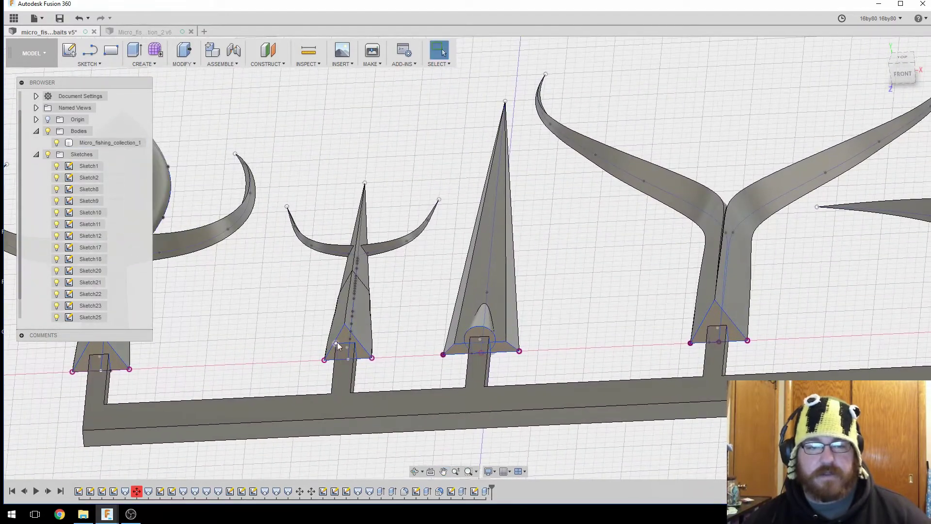
{"action": "left_click", "coordinate": [57, 143]}
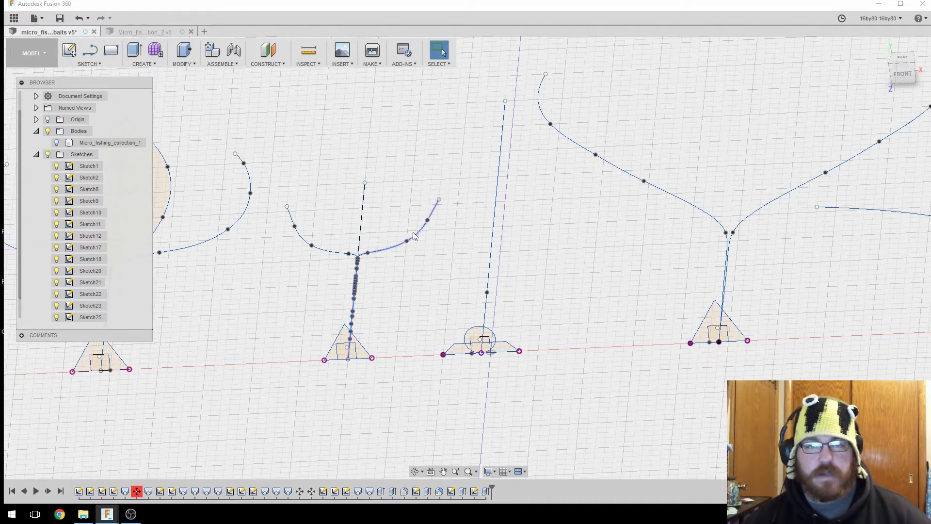
{"action": "mouse_move", "coordinate": [567, 329]}
{"action": "middle_mouse_down"}
{"action": "mouse_move", "coordinate": [512, 315]}
{"action": "mouse_move", "coordinate": [424, 347]}
{"action": "middle_mouse_up"}
{"action": "middle_click_drag", "start_coordinate": [688, 285], "coordinate": [469, 284]}
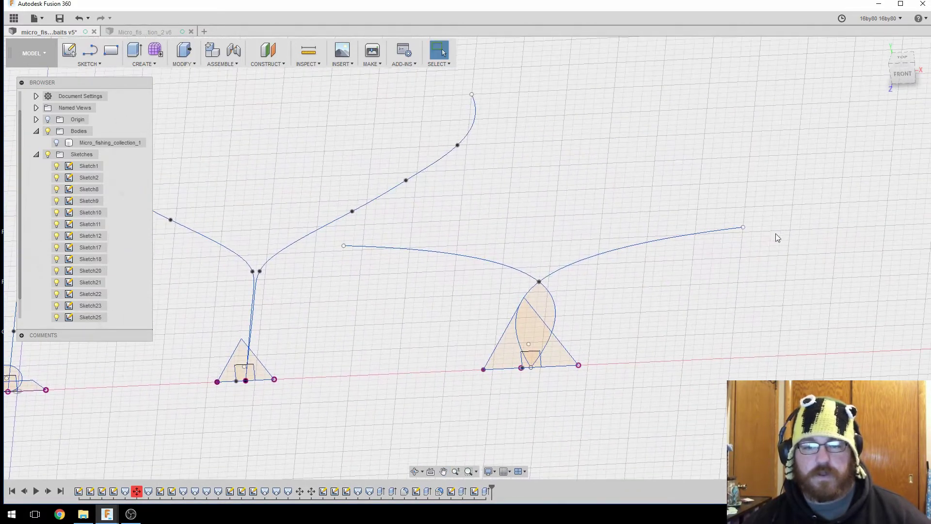
{"action": "middle_click_drag", "start_coordinate": [399, 361], "coordinate": [738, 318]}
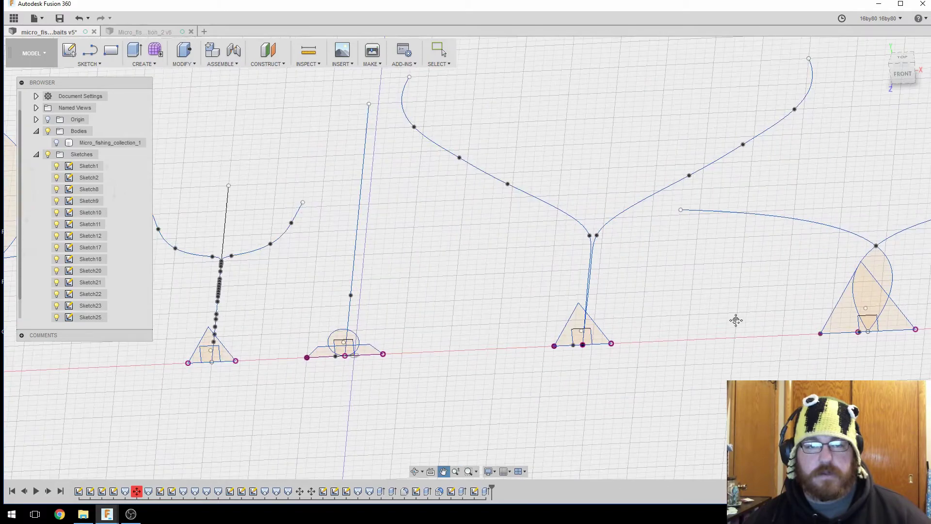
{"action": "left_click", "coordinate": [56, 143]}
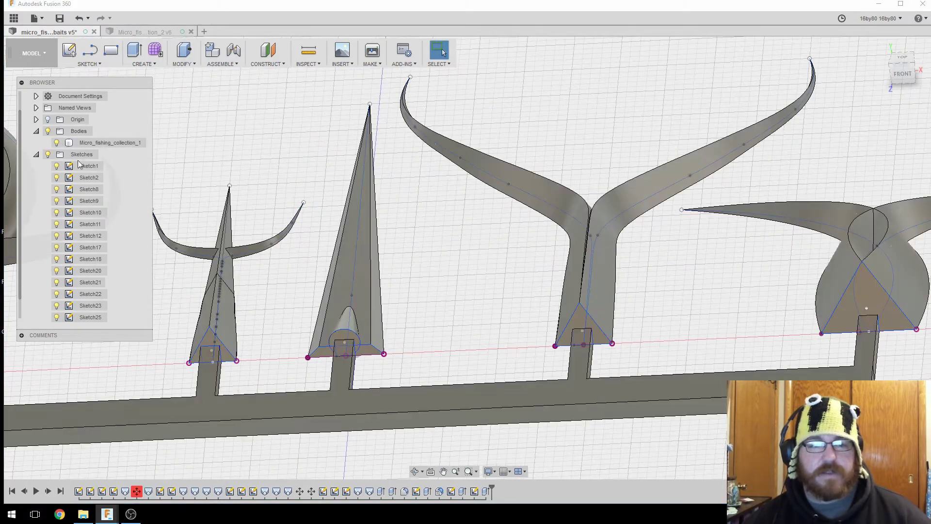
{"action": "middle_click_drag", "start_coordinate": [499, 343], "coordinate": [575, 305], "text": "shift"}
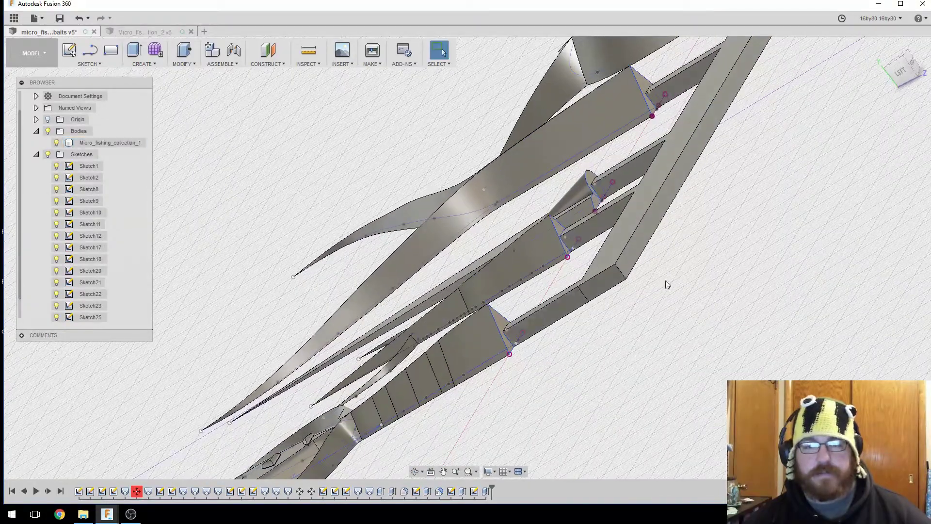
{"action": "left_click", "coordinate": [901, 76]}
{"action": "middle_click_drag", "start_coordinate": [686, 270], "coordinate": [687, 291], "text": "shift"}
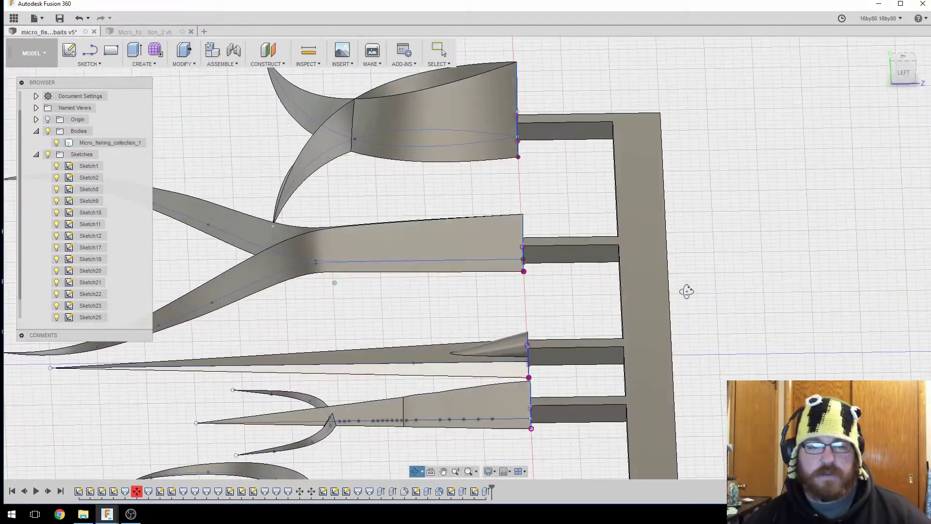
{"action": "scroll", "coordinate": [665, 321], "scroll_direction": "down", "scroll_amount": 4}
{"action": "scroll", "coordinate": [717, 343], "scroll_direction": "up", "scroll_amount": 2}
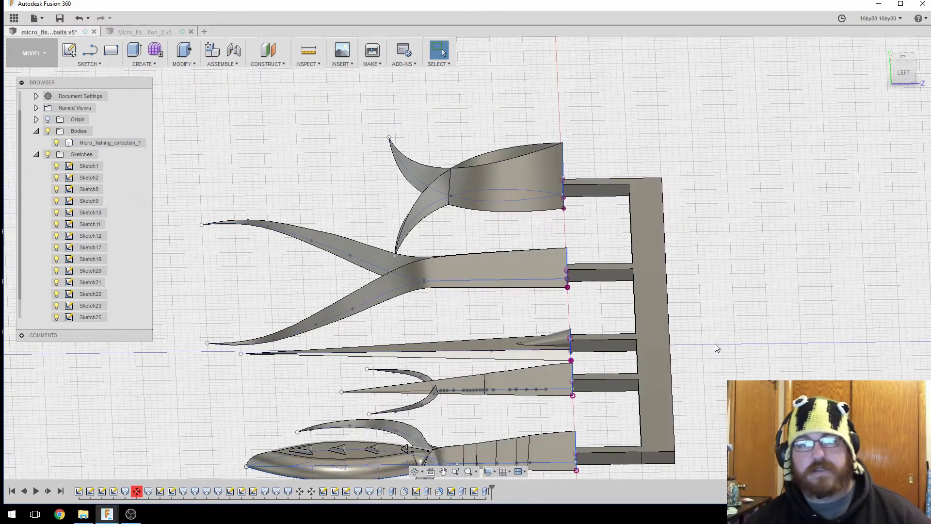